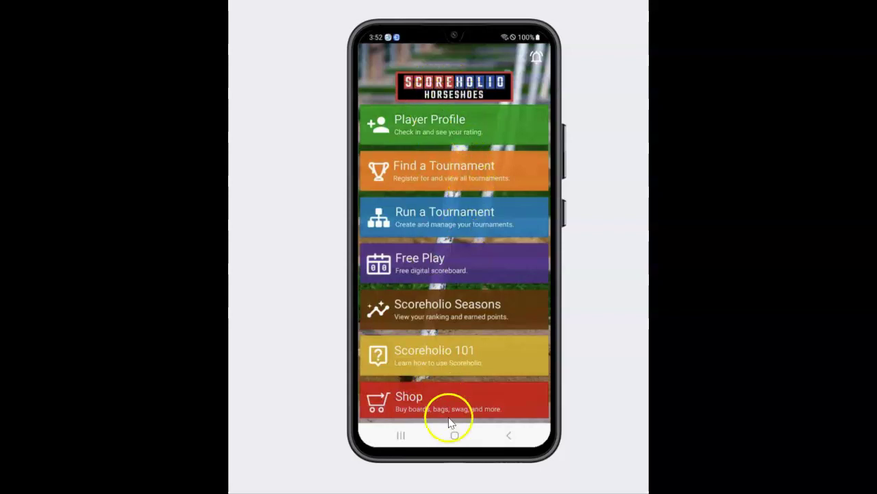
Confirm the PayPal account shows as connected under Accept Payments in Run a Tournament
left_click(456, 85)
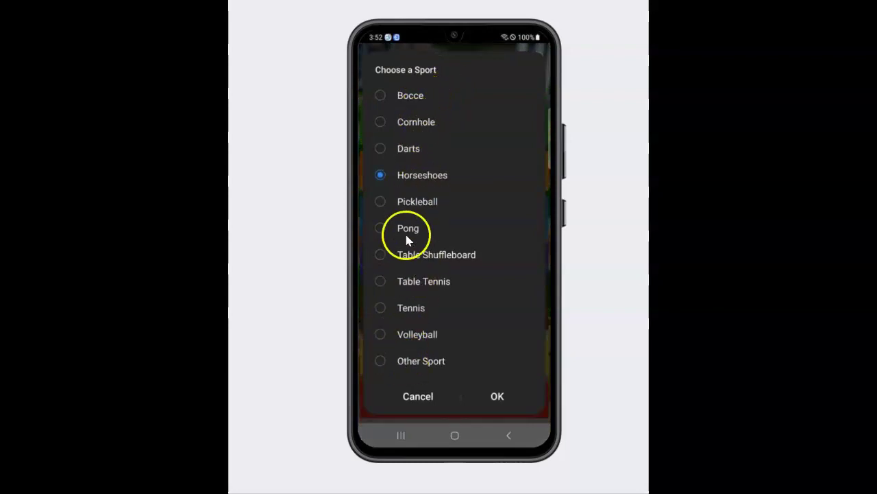
left_click(497, 397)
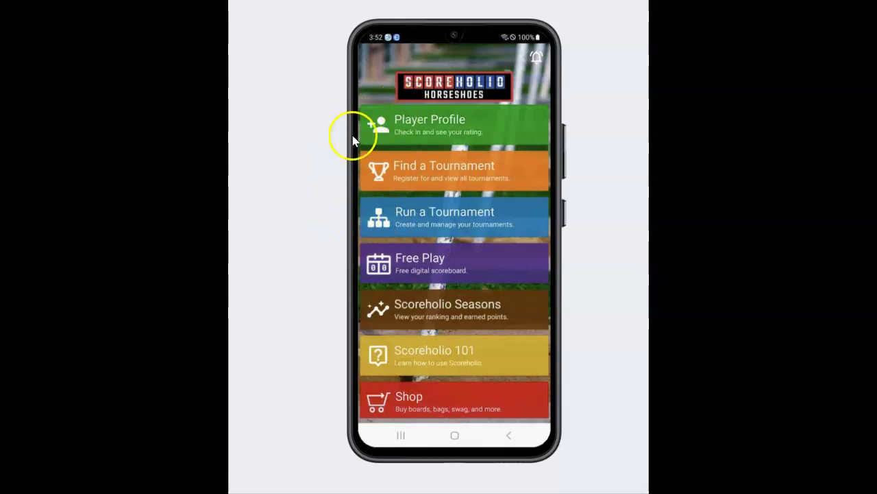
left_click(423, 217)
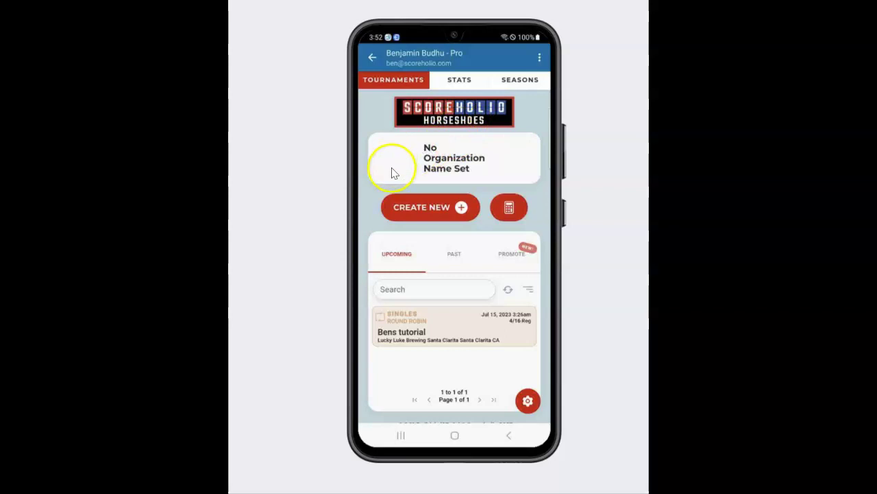
left_click(540, 59)
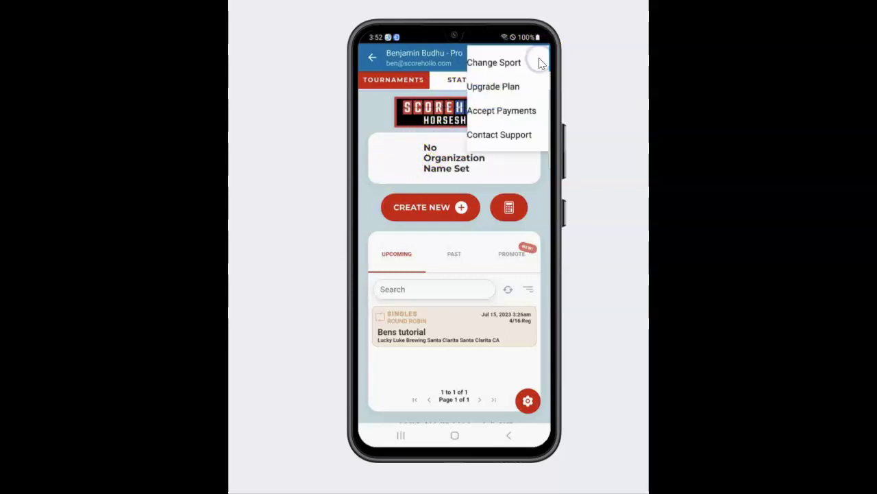
left_click(489, 130)
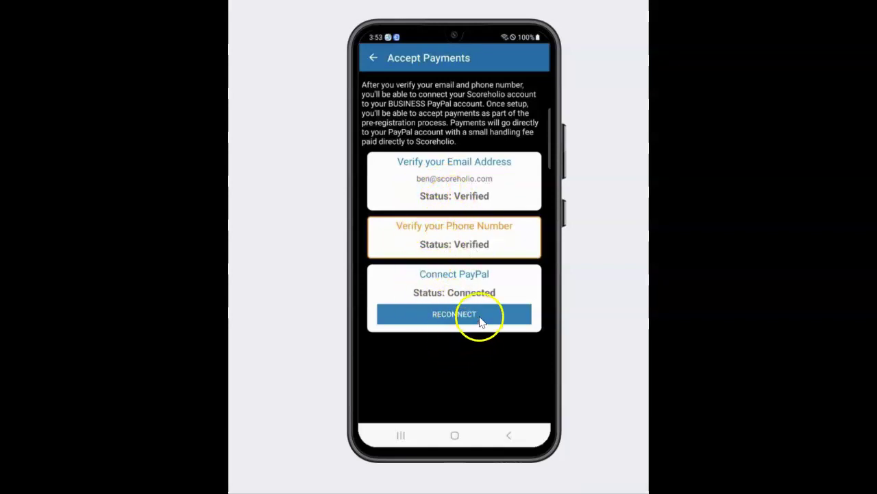
left_click(375, 59)
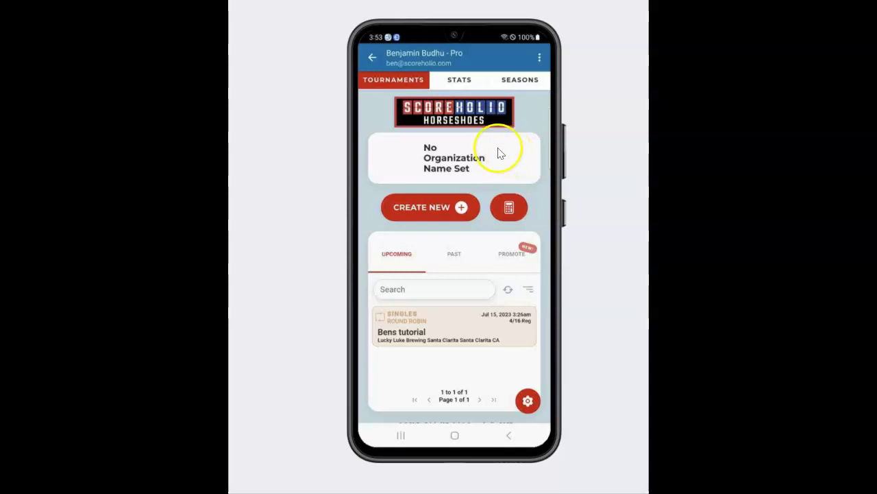
Review the Club section of the Organizer Profile, then start a tournament with CREATE NEW
left_click(539, 59)
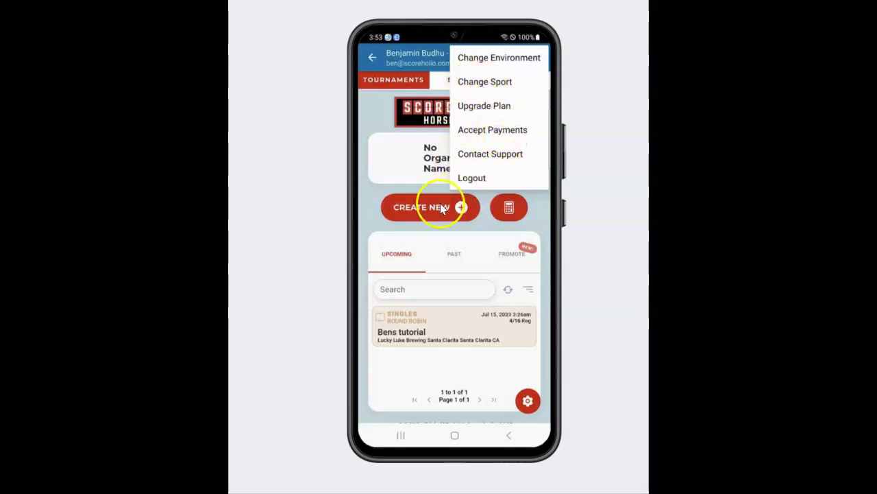
left_click(478, 227)
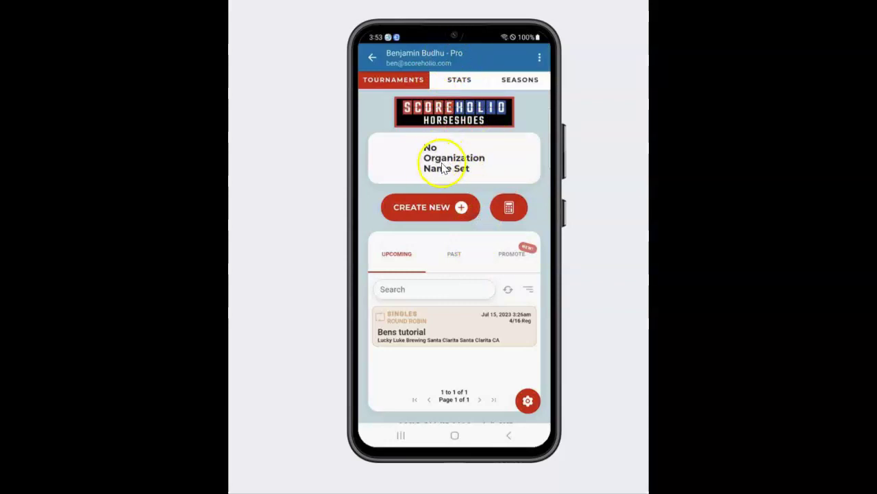
left_click(529, 401)
left_click(470, 309)
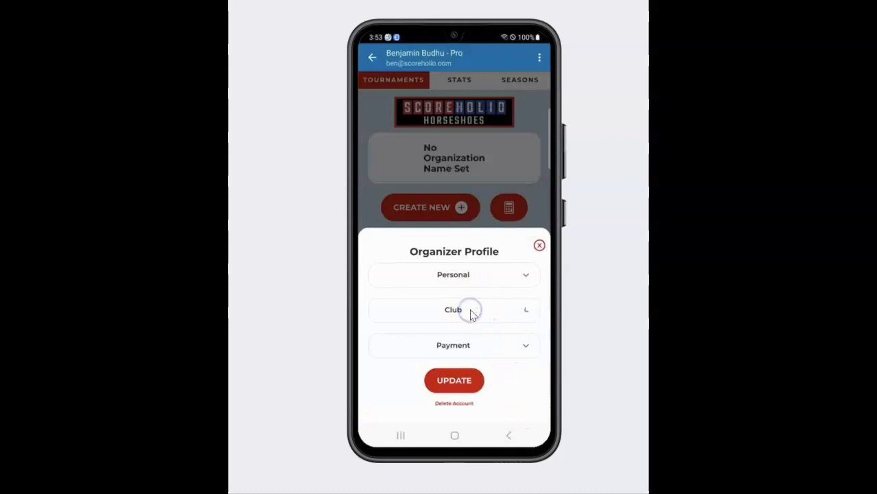
left_click(541, 110)
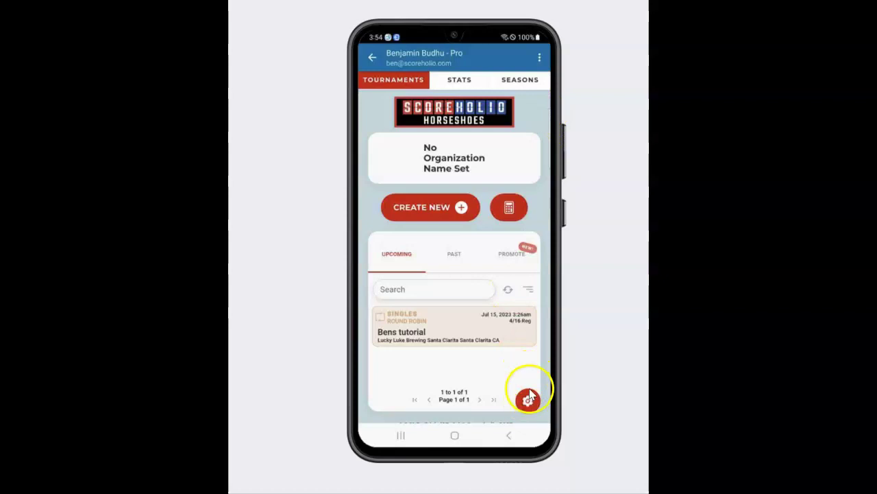
left_click(436, 209)
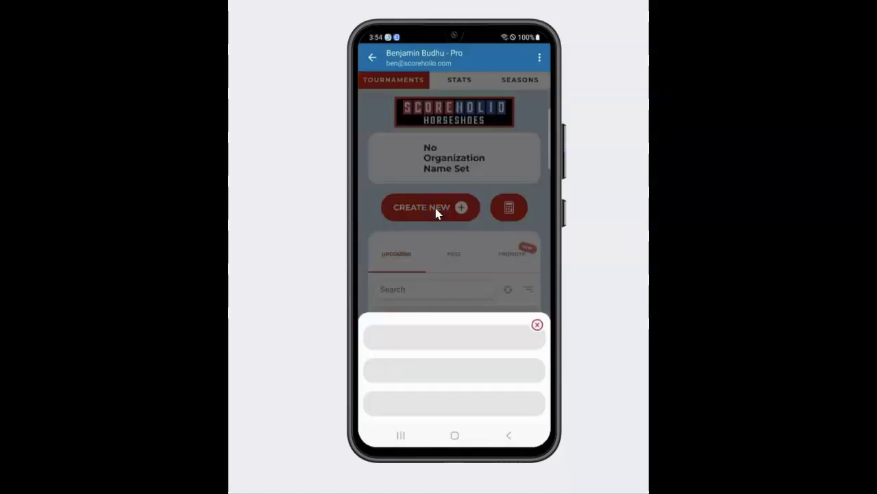
Name the event 'Pre-reg tutorial' and set its date to July 15, 2023
left_click(418, 143)
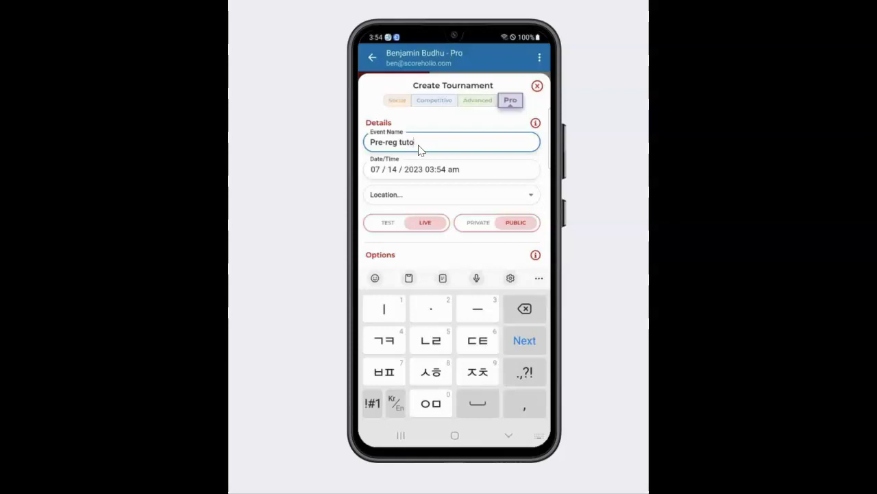
left_click(438, 172)
left_click(513, 291)
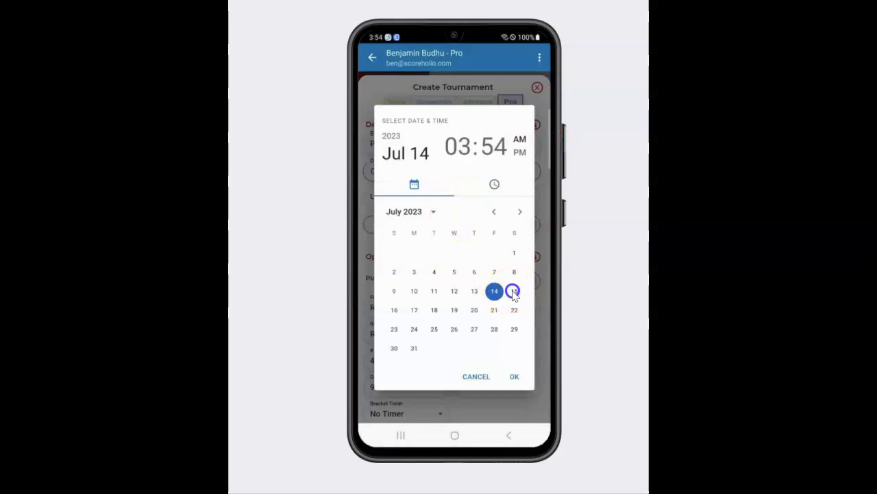
left_click(517, 353)
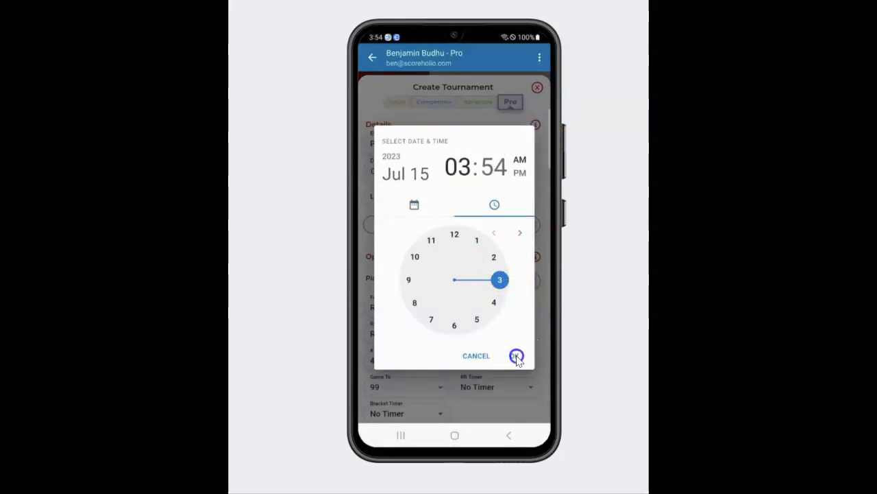
Set the location to Lucky Luke Brewing Santa Clarita and make the event Public
left_click(437, 206)
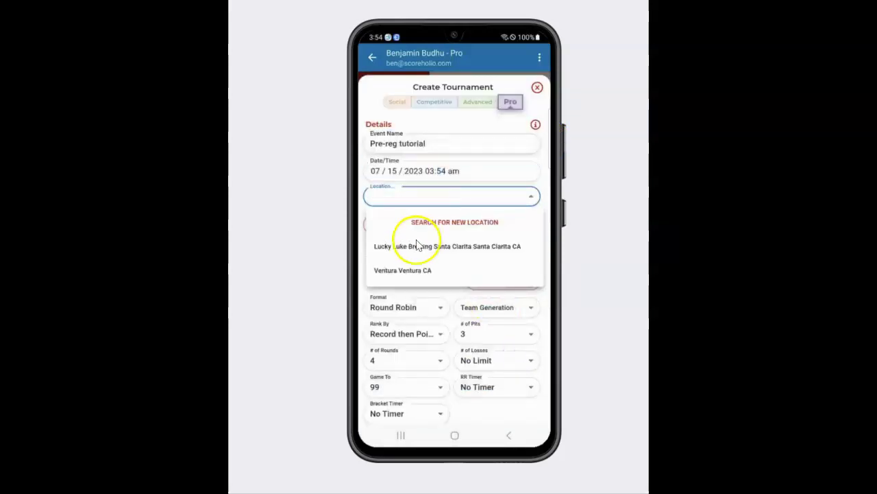
left_click(417, 248)
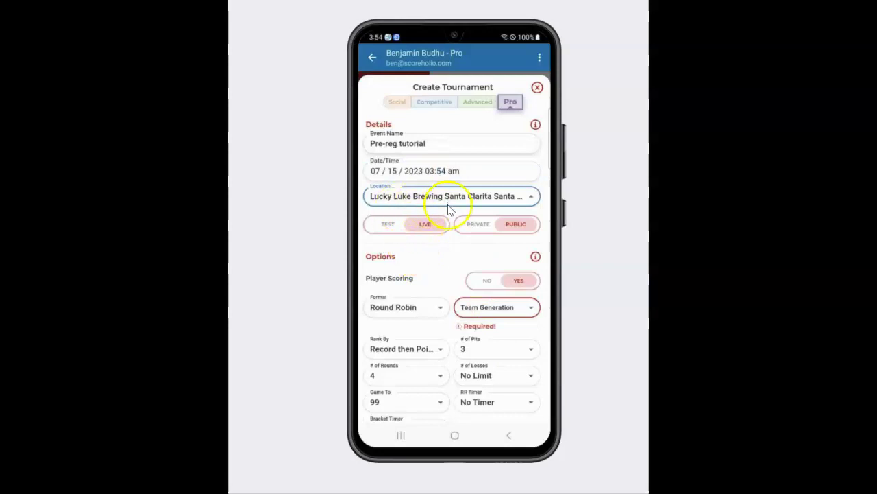
left_click(526, 226)
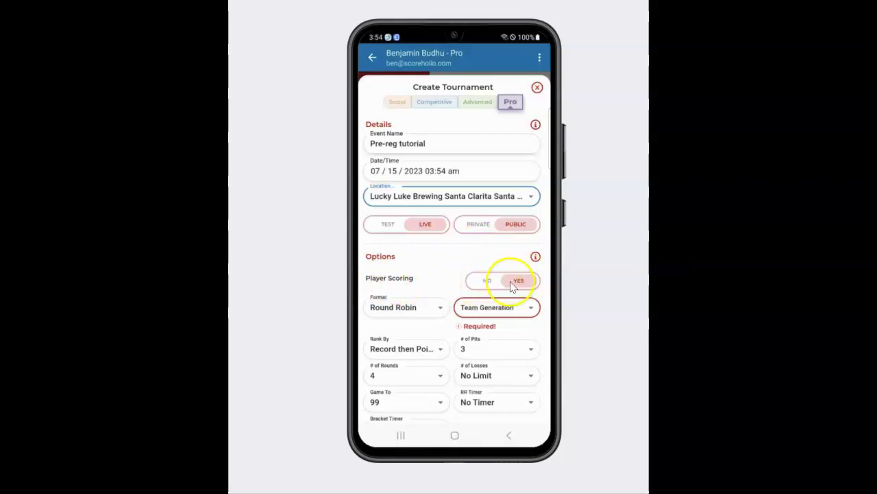
Read the explanations of the tournament options
left_click(536, 256)
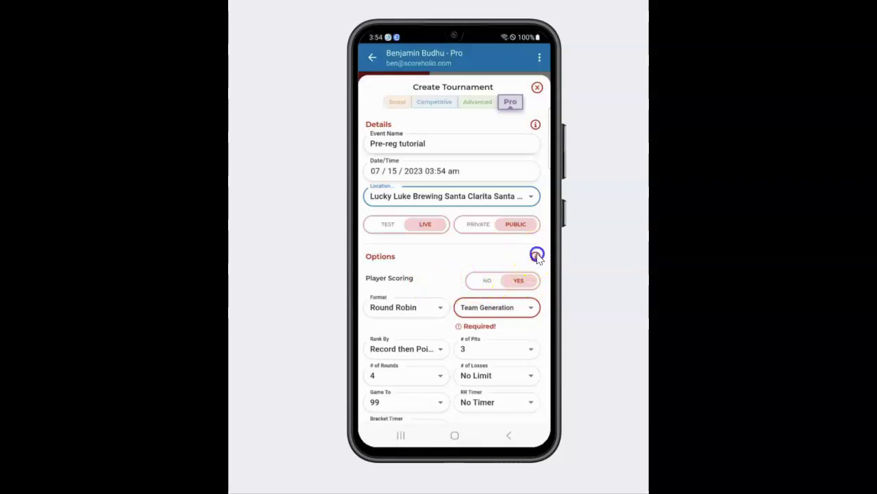
scroll(470, 251, "down", 2)
scroll(470, 250, "down", 8)
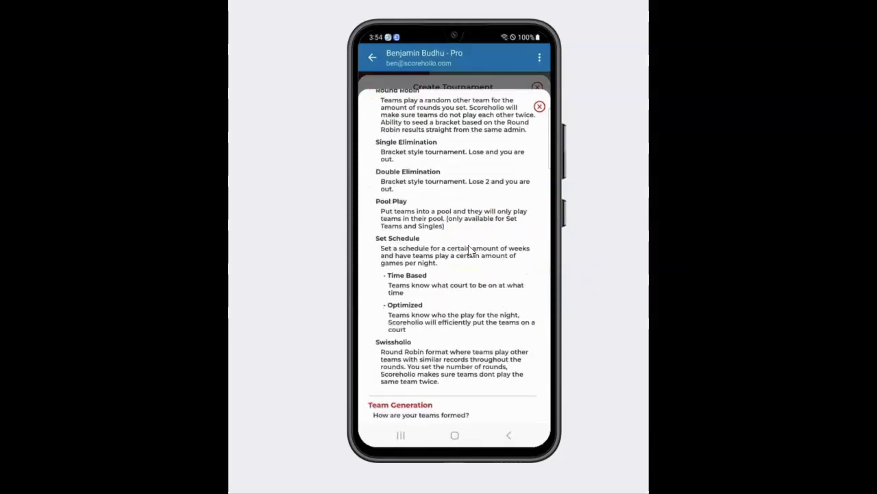
left_click(539, 107)
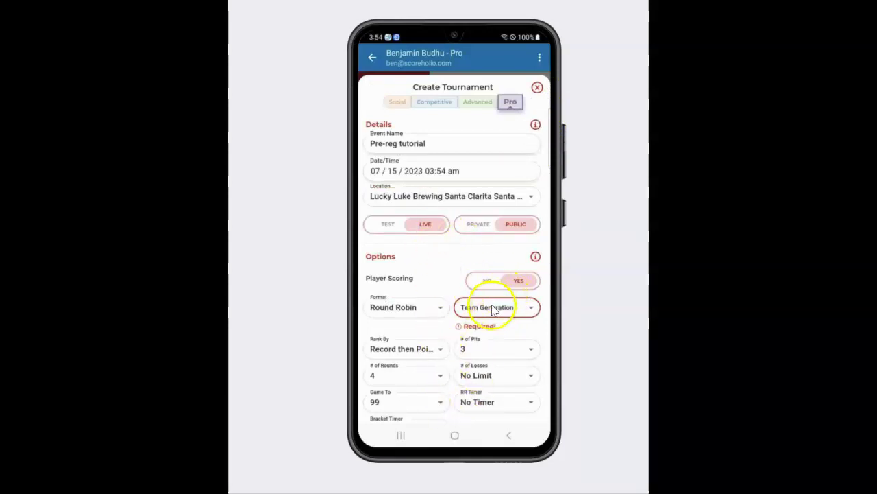
Keep Round Robin as the format and set Team Generation to Singles
left_click(432, 312)
left_click(416, 277)
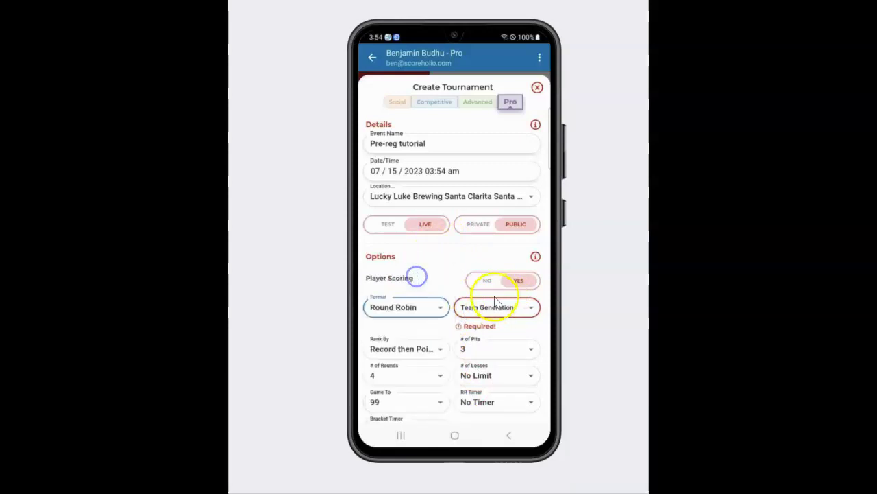
left_click(494, 305)
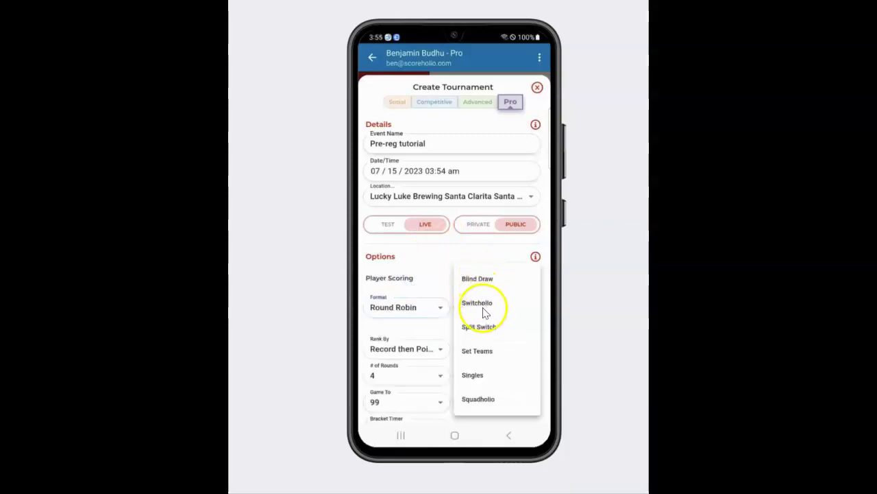
left_click(473, 375)
left_click(448, 256)
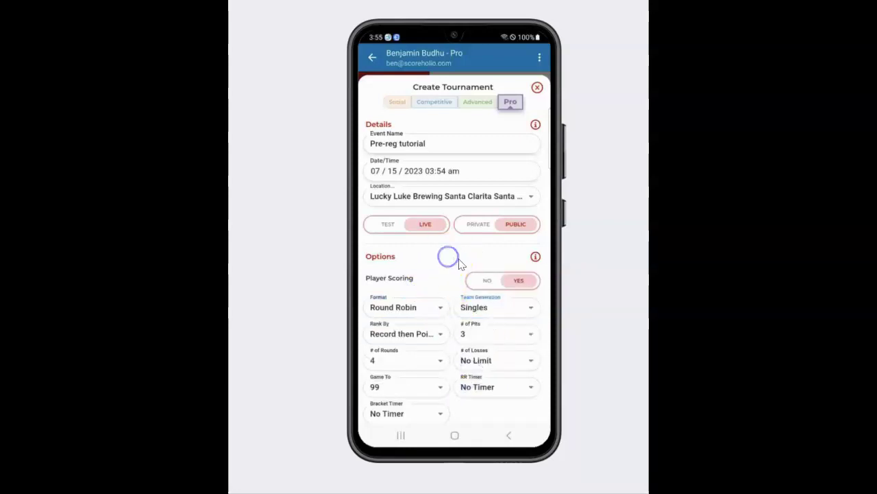
scroll(451, 262, "down", 2)
Set the entry fee to $20
left_click(404, 410)
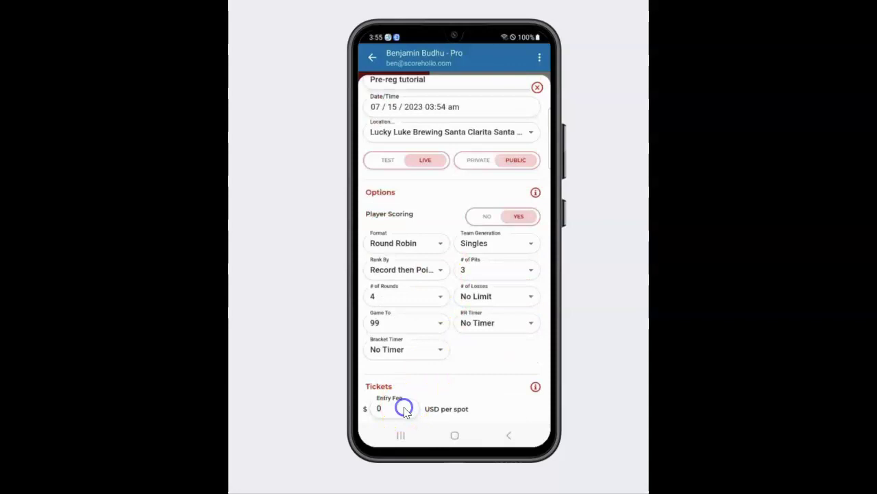
left_click(431, 338)
left_click(435, 310)
left_click(432, 404)
left_click(478, 222)
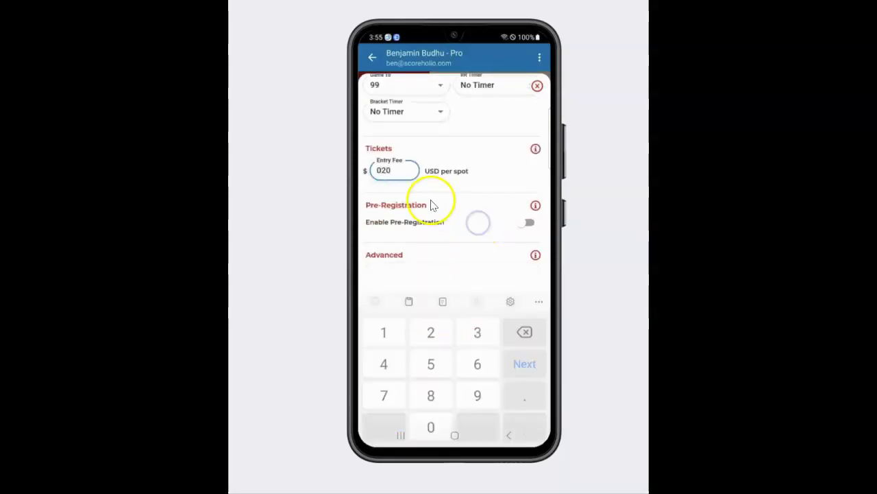
left_click(383, 172)
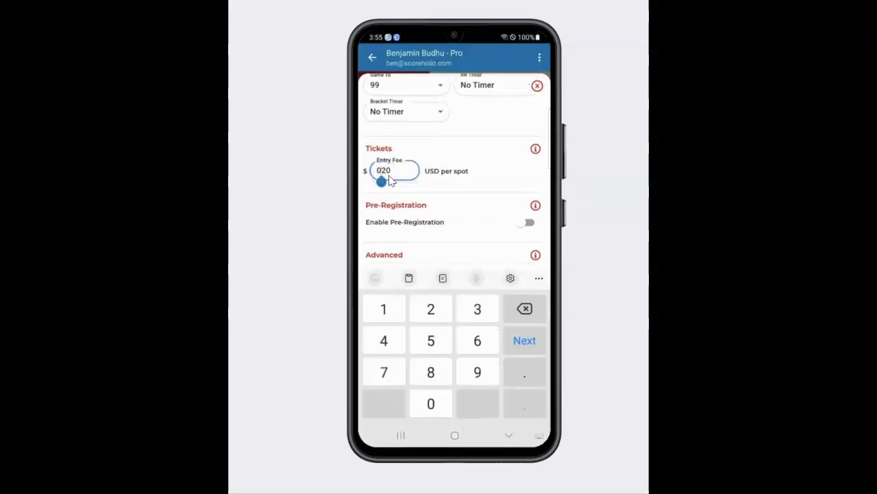
left_click(435, 184)
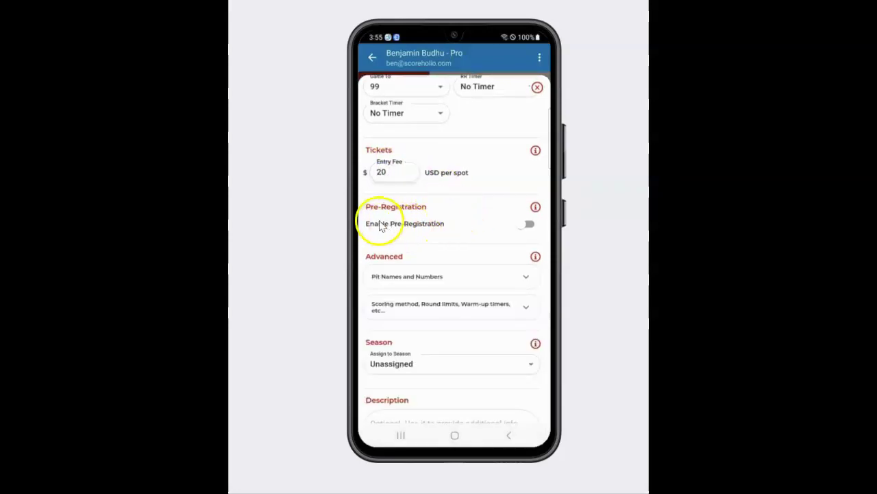
Enable pre-registration with a maximum of 16 spots
left_click(528, 225)
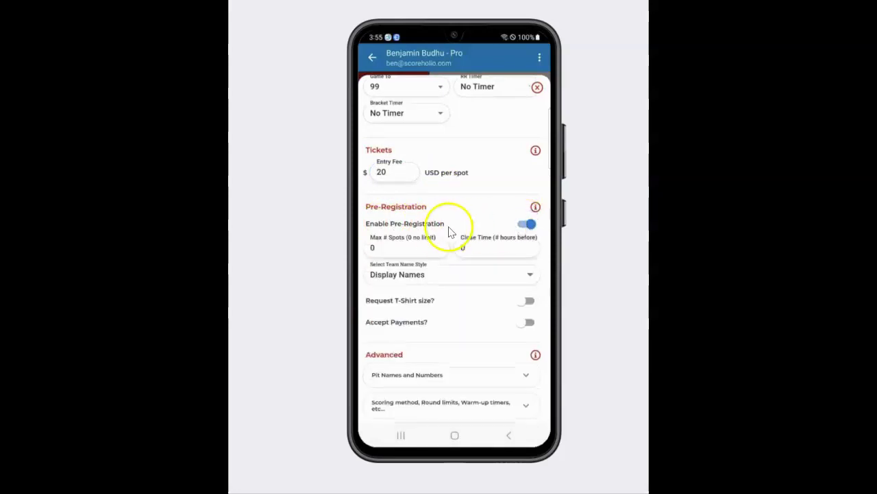
left_click(391, 248)
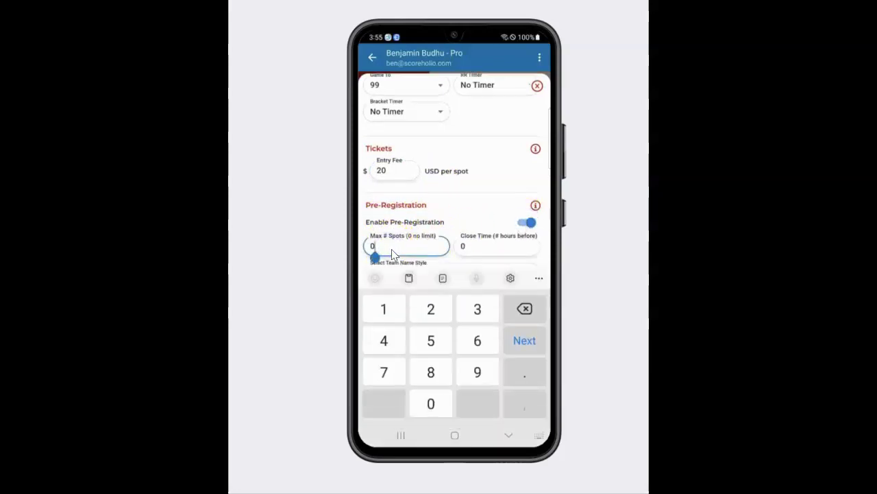
type("16")
left_click(475, 251)
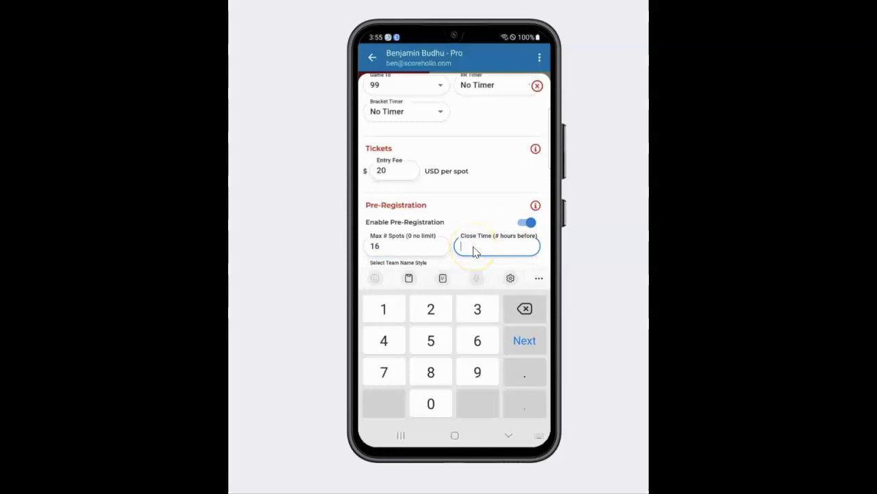
left_click(478, 179)
scroll(485, 221, "down", 1)
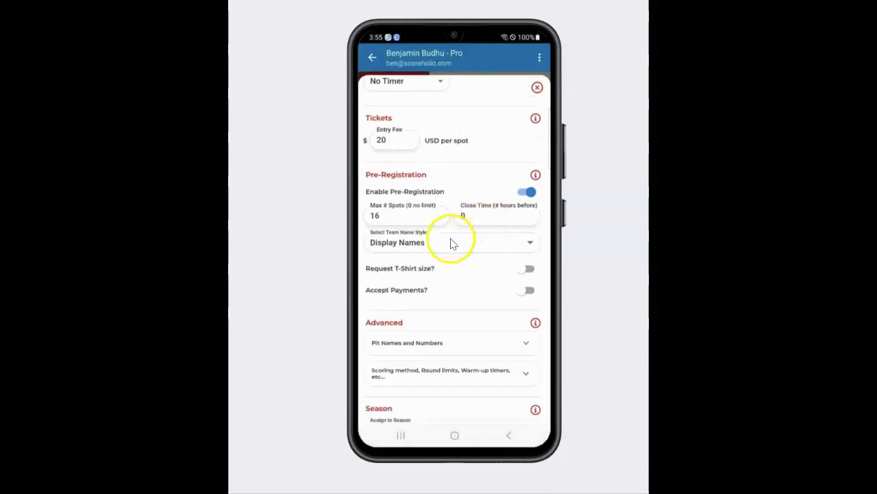
left_click(469, 249)
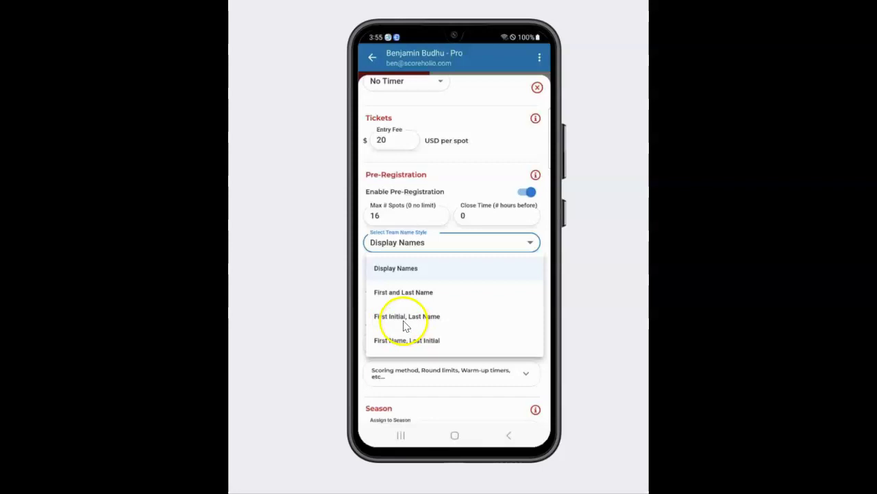
left_click(453, 185)
scroll(456, 185, "up", 2)
scroll(483, 130, "up", 3)
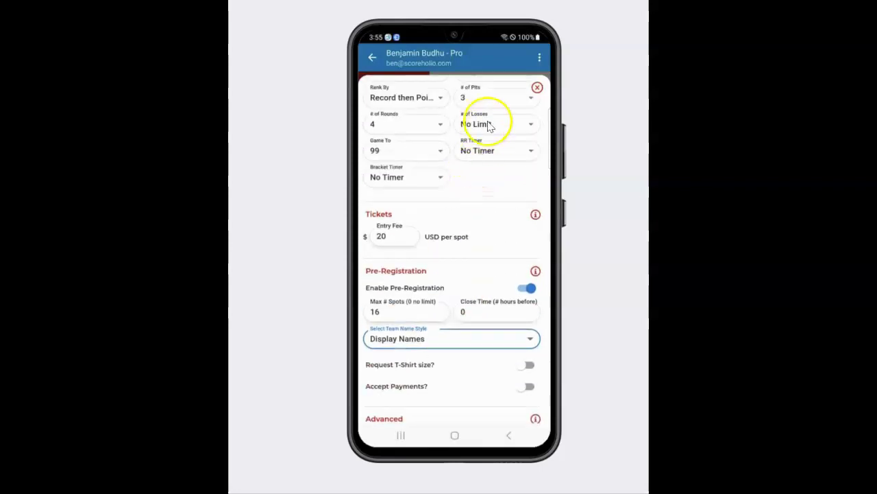
left_click(481, 139)
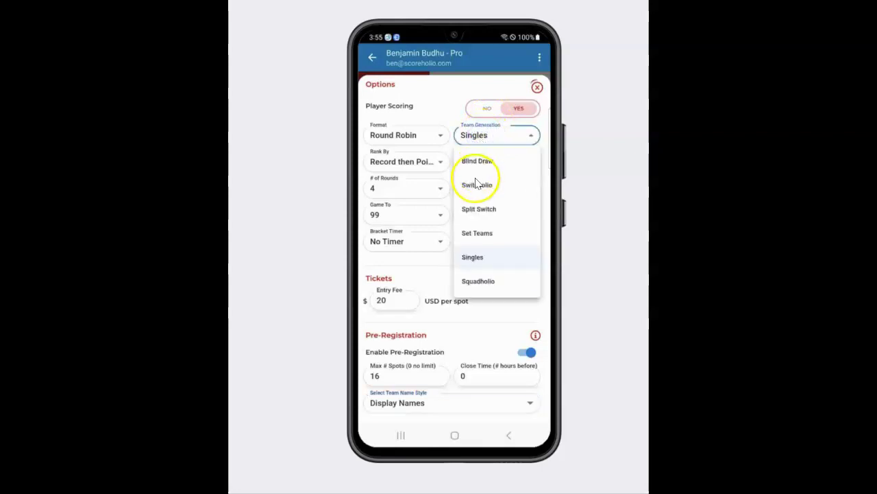
left_click(472, 237)
left_click(467, 240)
scroll(462, 249, "down", 1)
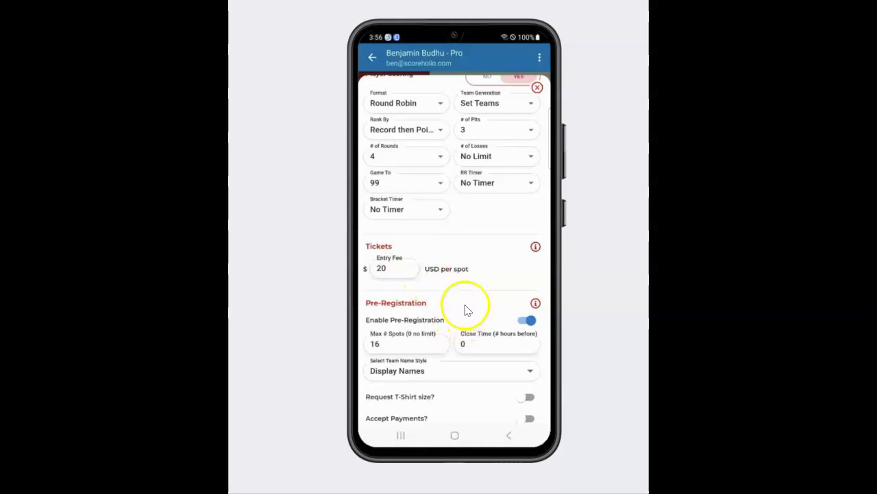
scroll(458, 303, "down", 2)
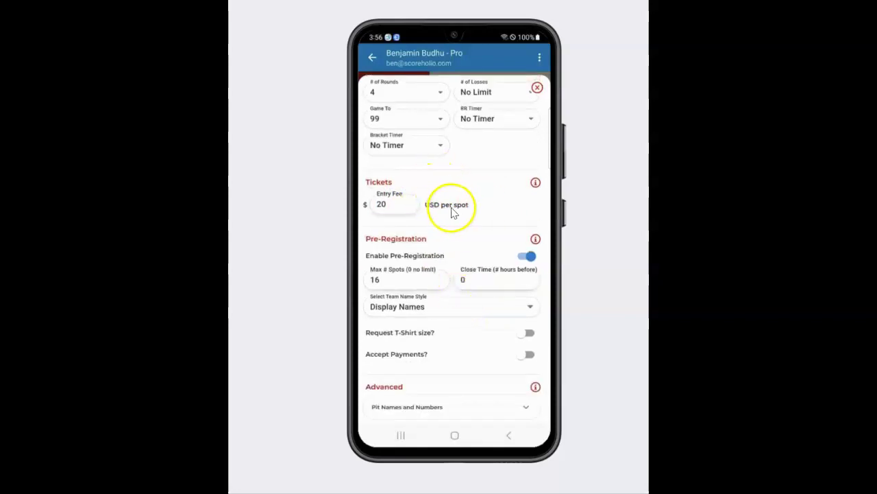
left_click(426, 312)
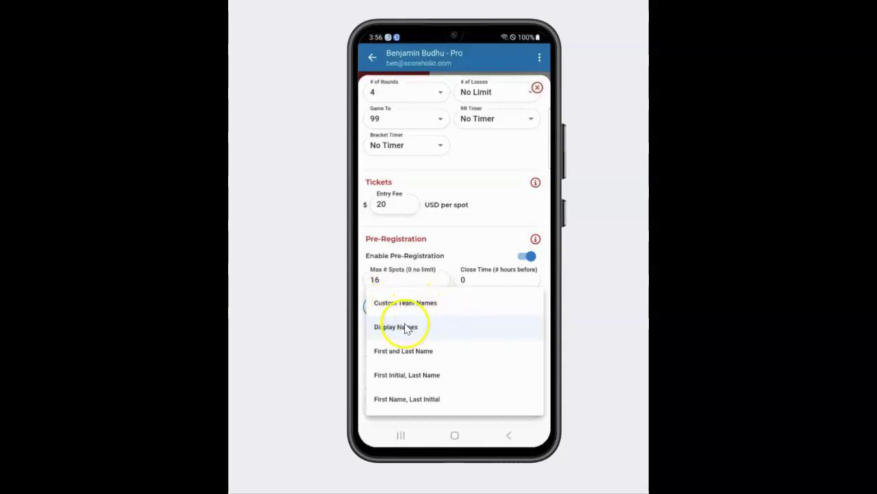
left_click(473, 197)
scroll(476, 199, "up", 1)
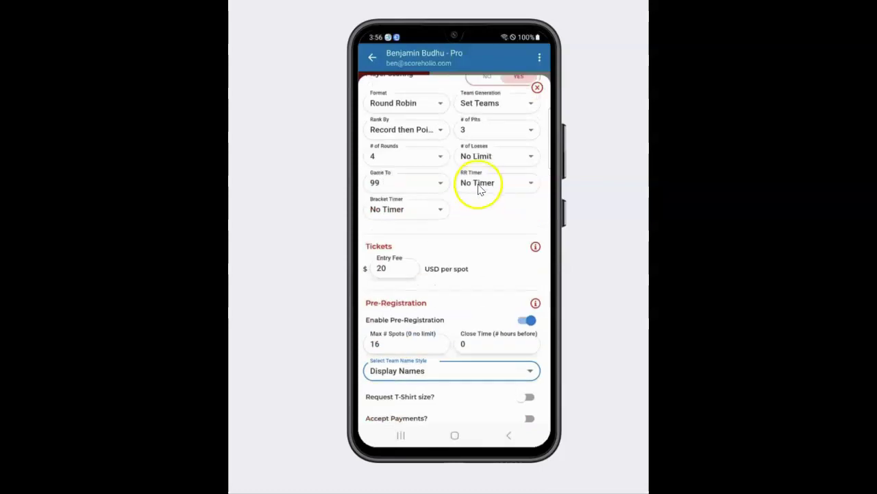
left_click(472, 104)
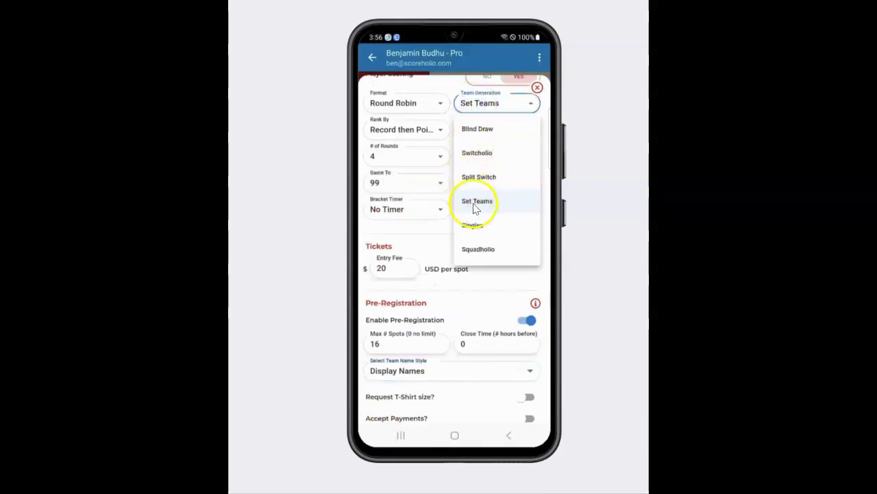
left_click(472, 226)
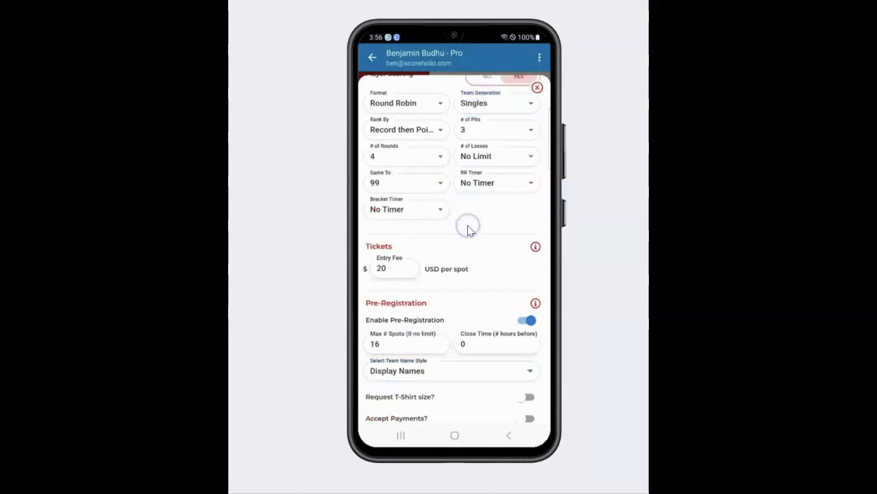
scroll(470, 228, "down", 1)
left_click(529, 333)
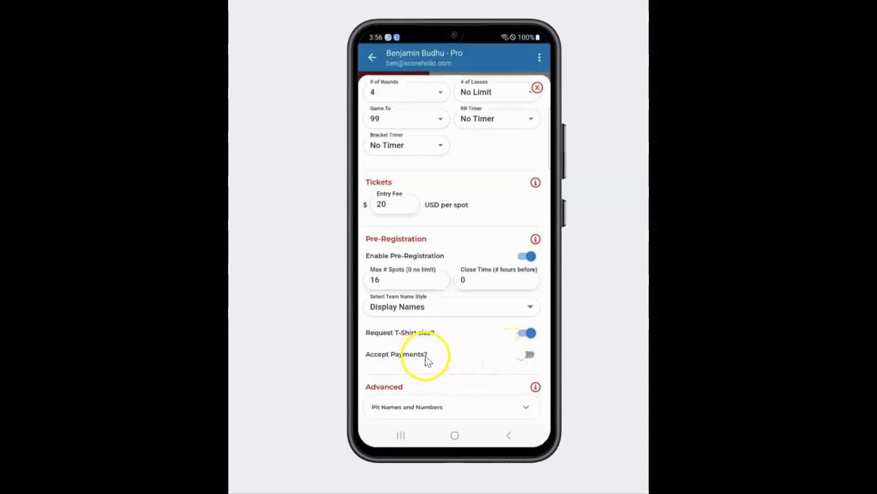
Accept payments at registration, with processing fees paid by the ORGANIZER
left_click(525, 355)
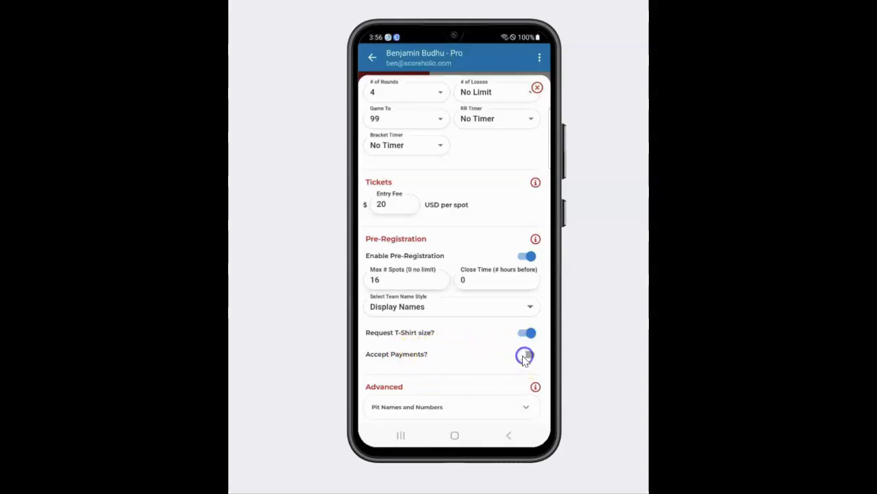
left_click_drag(481, 342, 476, 314)
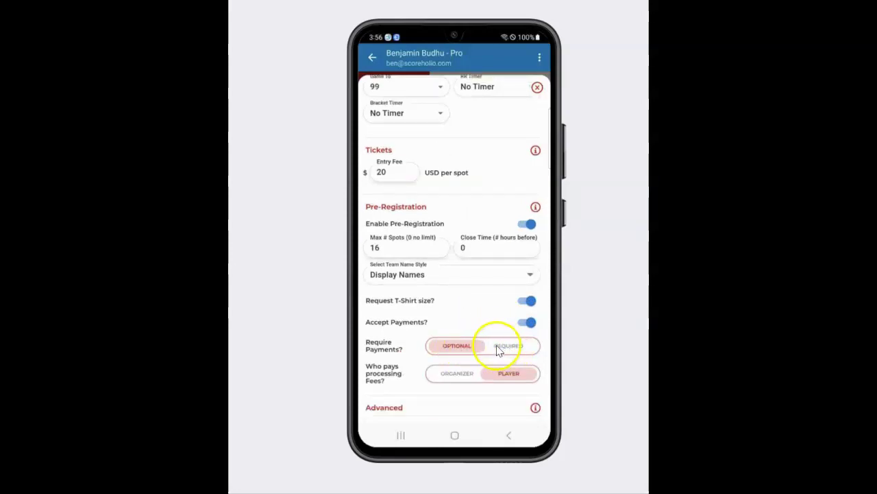
left_click(457, 376)
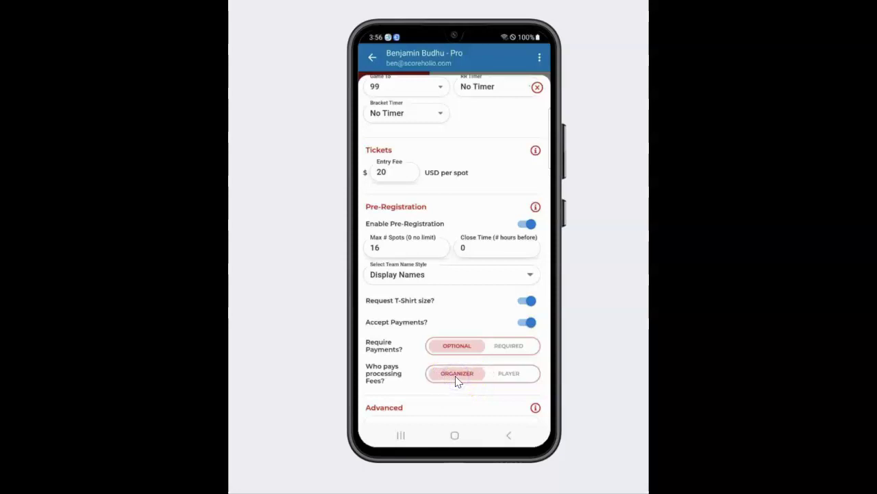
Adjust the entry fee to $23 and create the Pre-reg tutorial tournament
left_click(392, 176)
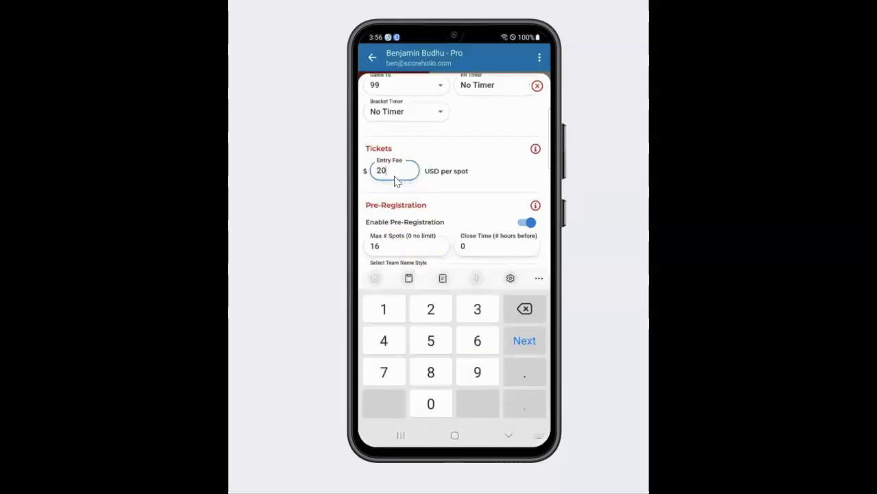
left_click(434, 203)
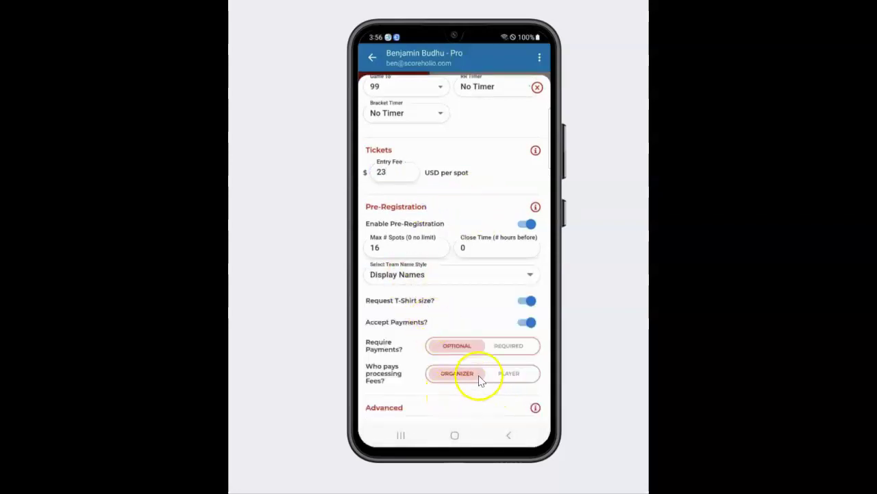
scroll(465, 343, "down", 2)
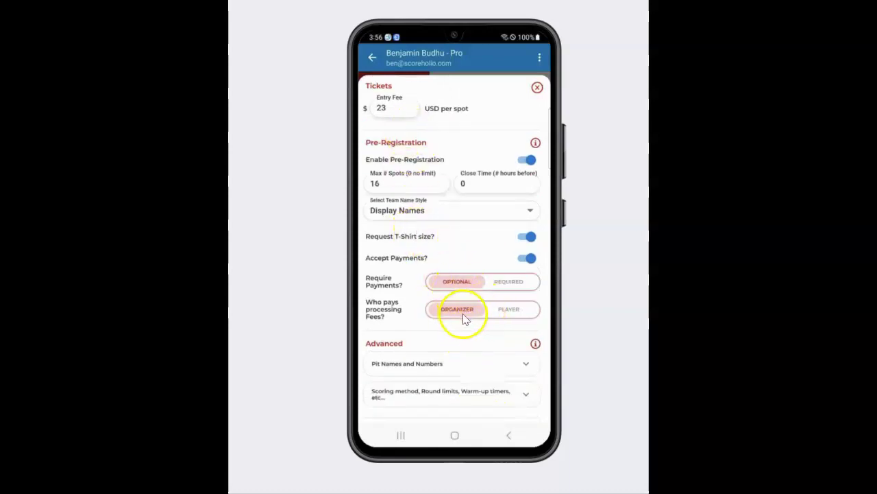
scroll(439, 250, "down", 4)
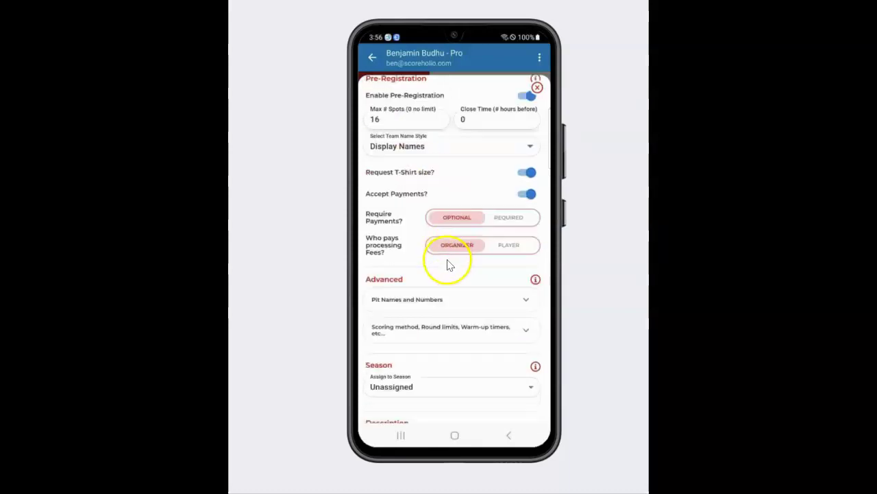
scroll(457, 269, "down", 1)
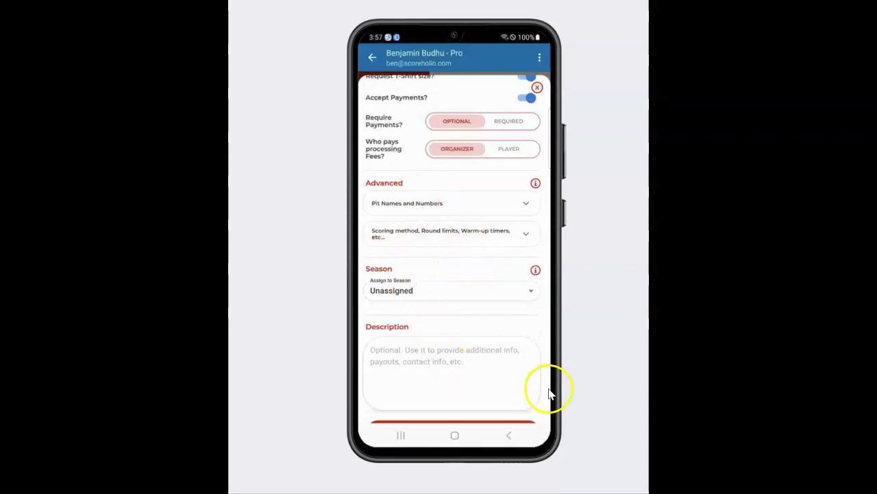
scroll(479, 368, "down", 1)
left_click(428, 403)
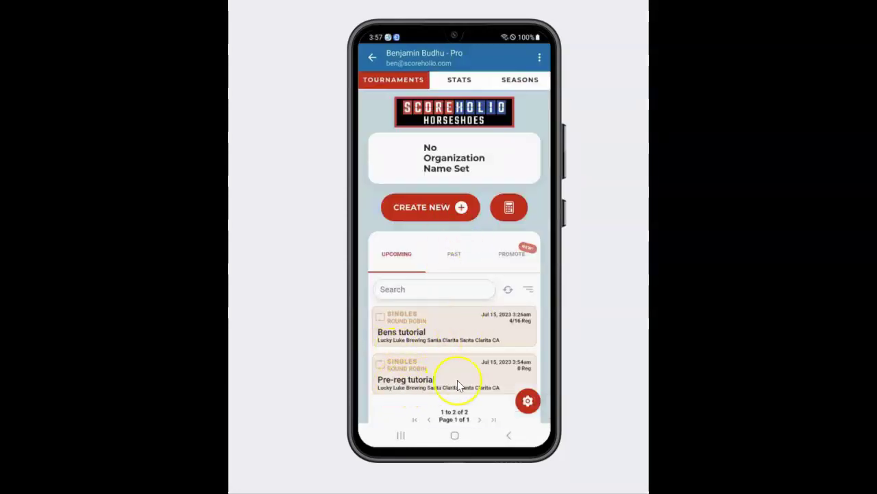
Filter Find a Tournament to Distance All and open the Pre-reg tutorial event
left_click(372, 59)
left_click(414, 168)
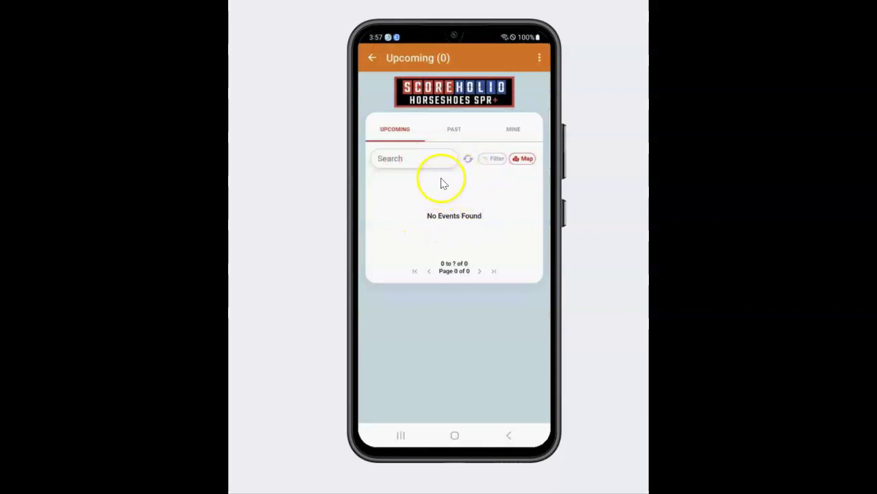
left_click(489, 159)
left_click(448, 229)
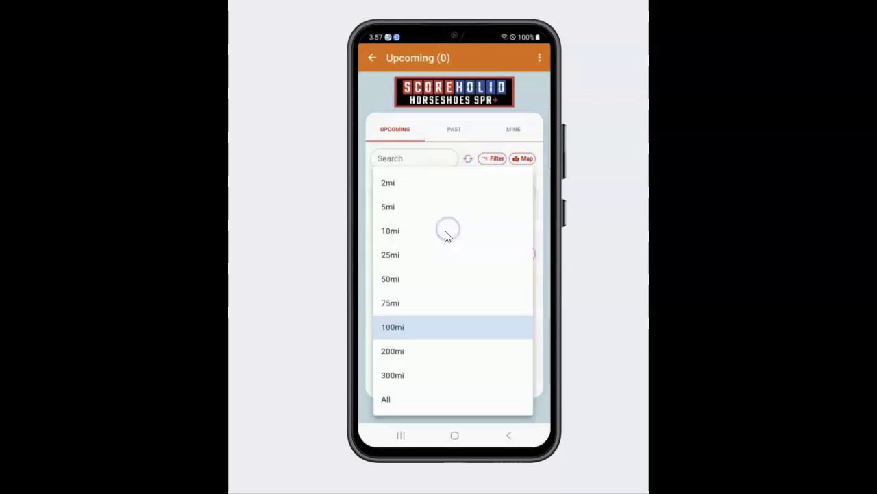
left_click(387, 398)
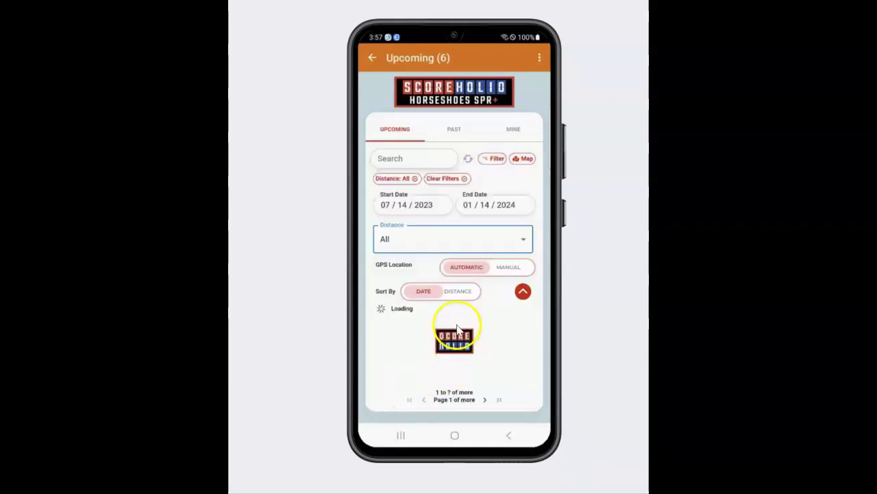
scroll(445, 240, "down", 1)
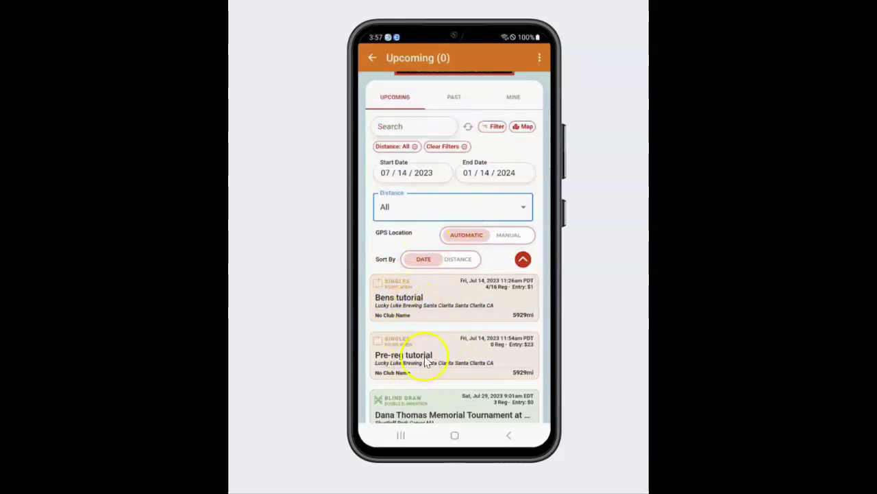
left_click(488, 128)
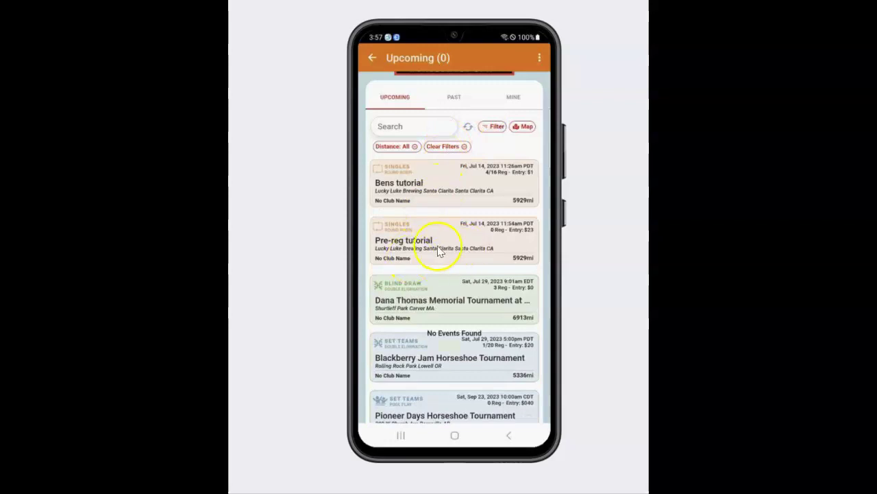
left_click(413, 246)
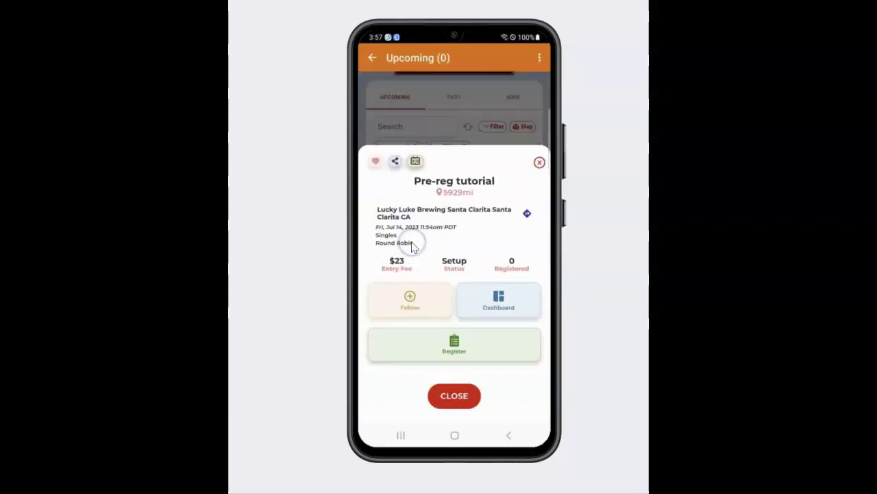
Register for Pre-reg tutorial with an XL T-shirt, choosing Pay at Event
left_click(435, 343)
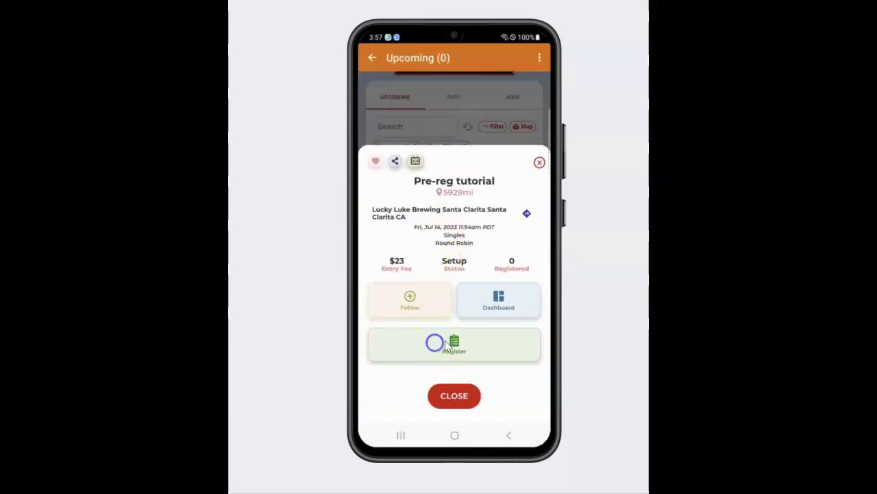
left_click(452, 343)
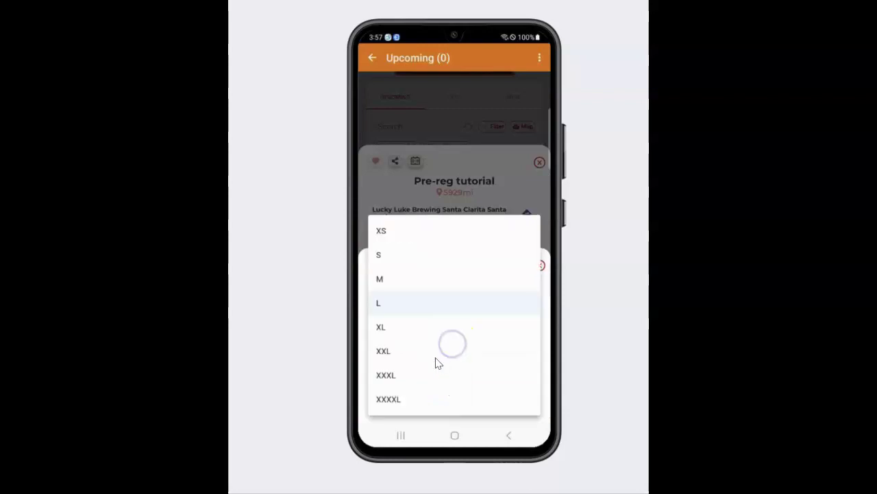
left_click(386, 328)
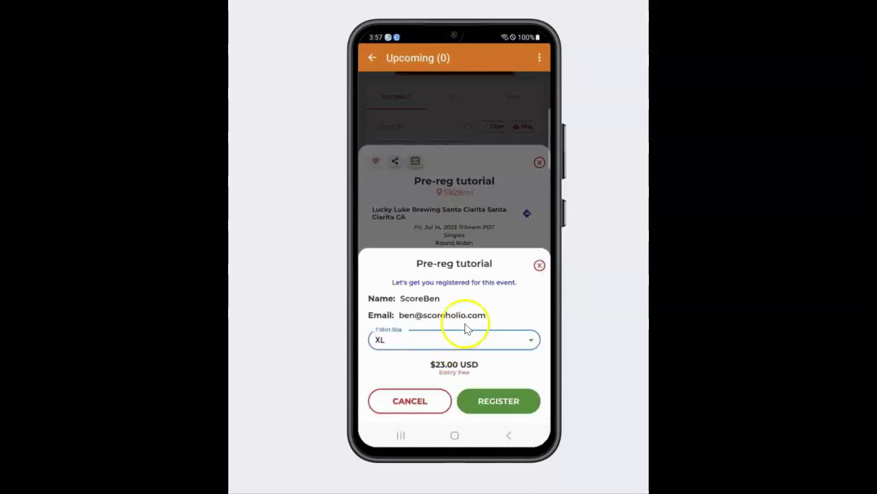
left_click(486, 403)
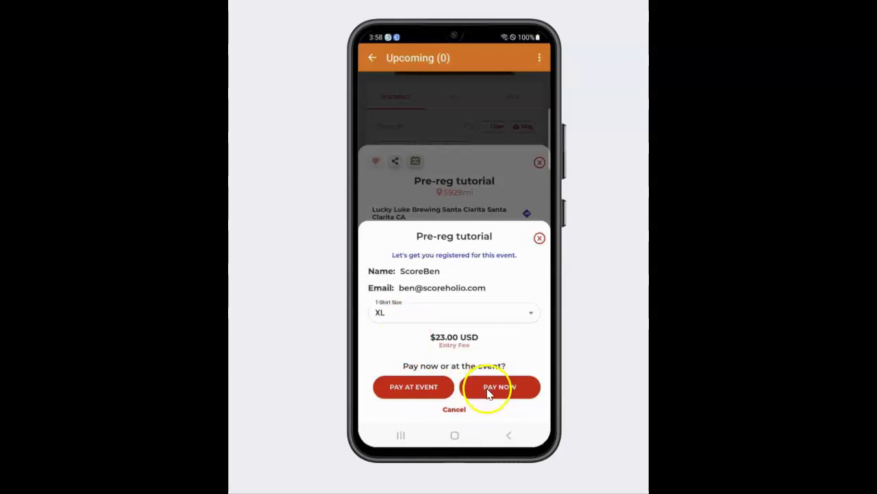
left_click(432, 386)
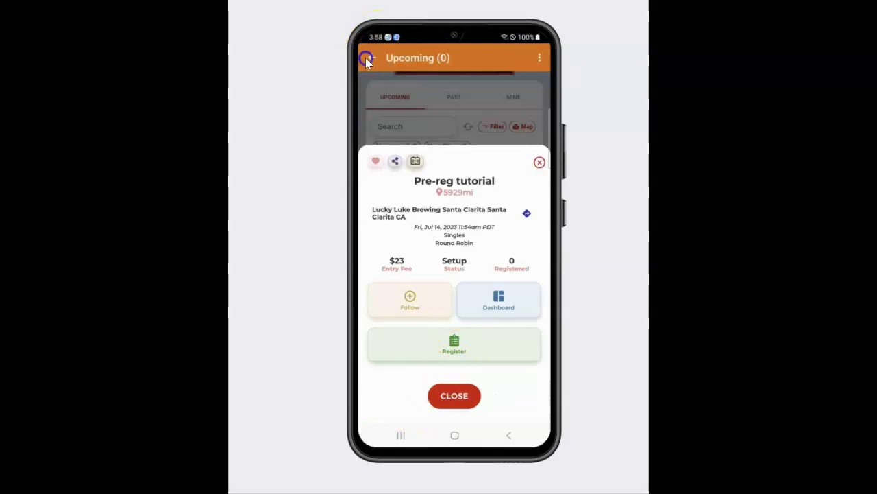
left_click(366, 58)
left_click(422, 219)
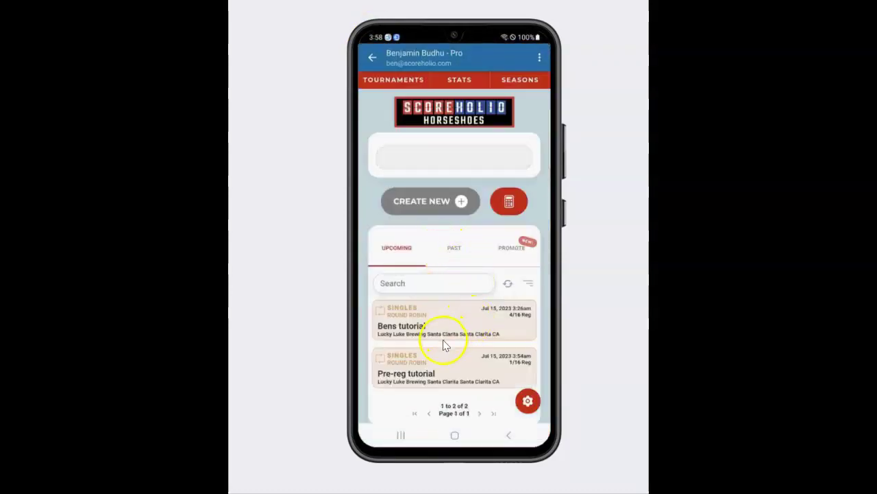
Check the pre-registered player in from the Pre-reg tutorial Admin page
left_click(436, 372)
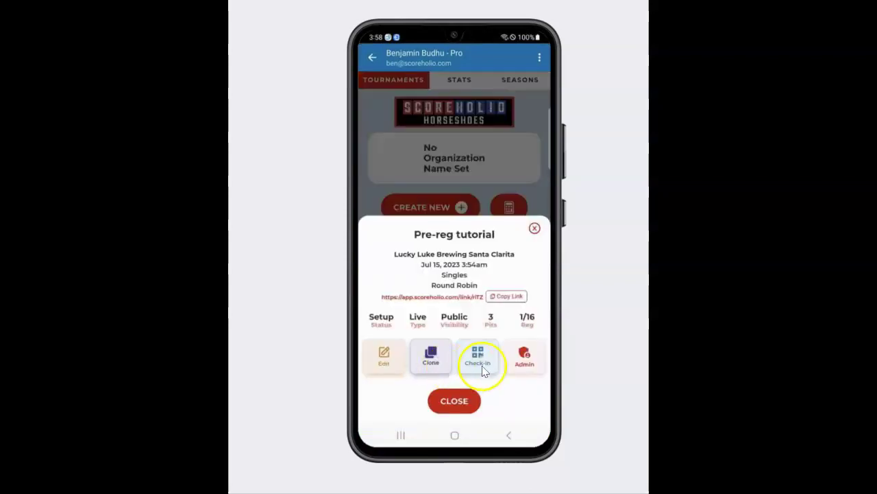
left_click(527, 356)
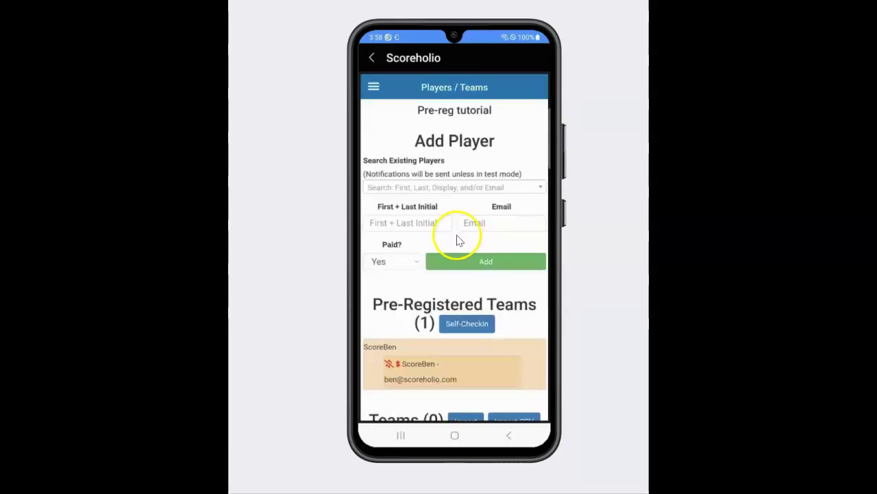
scroll(459, 239, "down", 1)
scroll(485, 303, "down", 3)
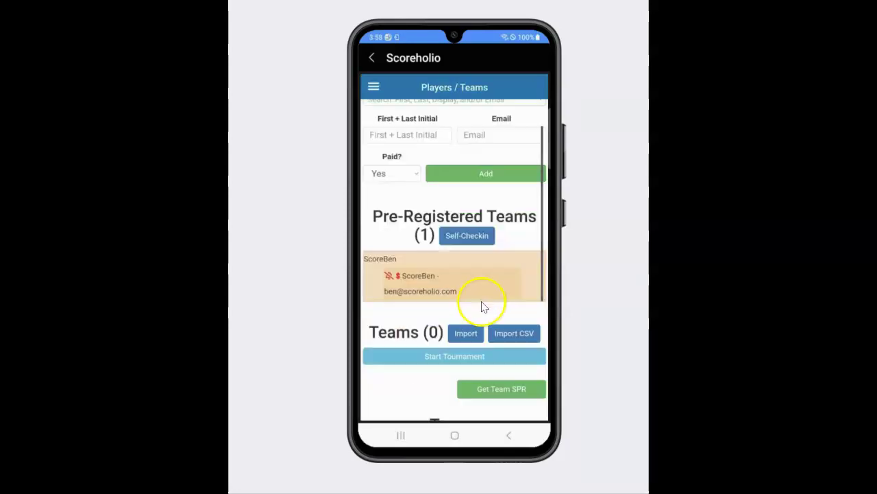
left_click(406, 232)
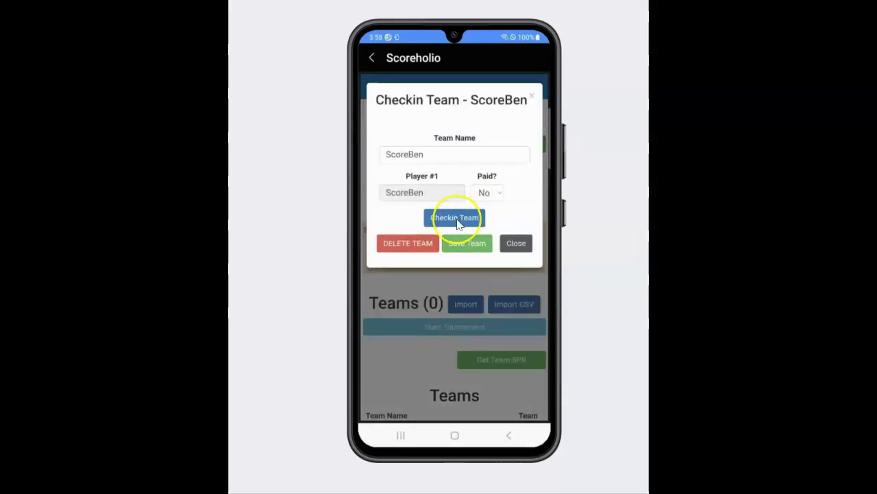
left_click(457, 223)
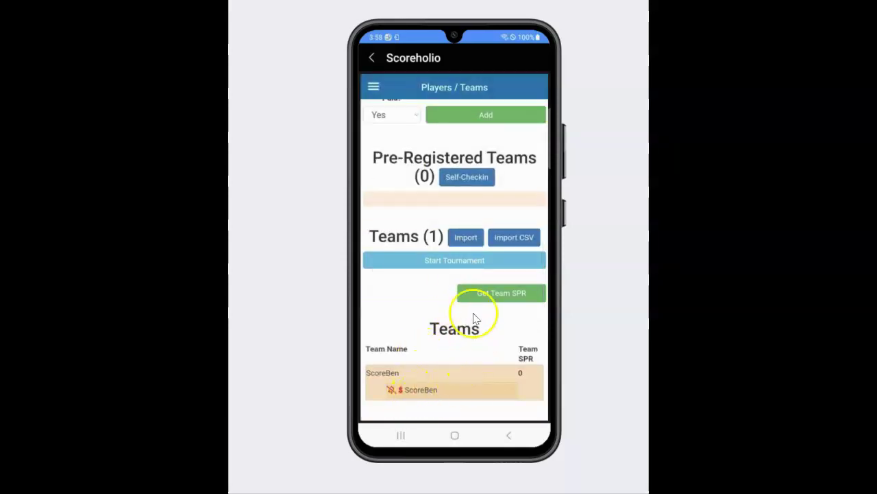
Go back through the organizer screen to the main Horseshoes menu
scroll(460, 298, "up", 5)
left_click(374, 59)
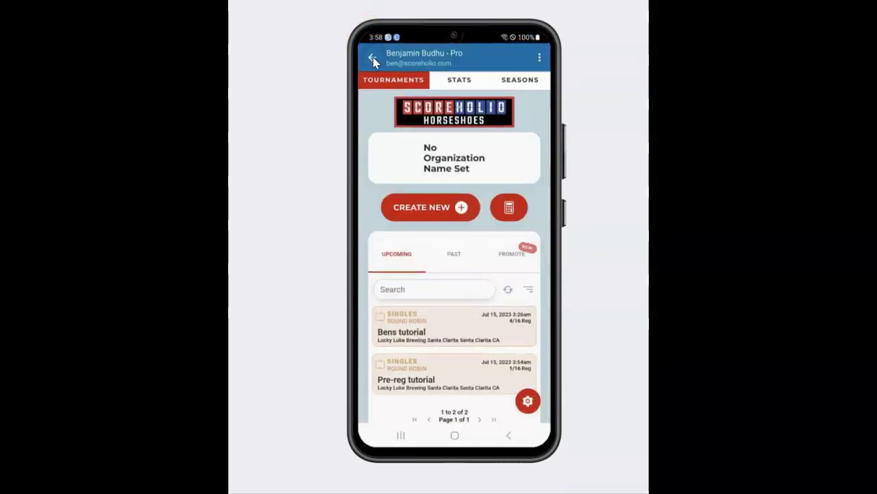
left_click(373, 58)
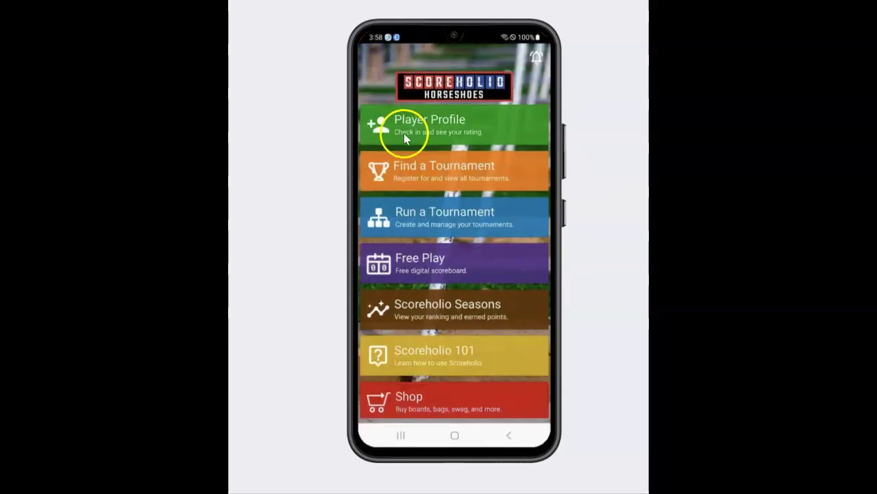